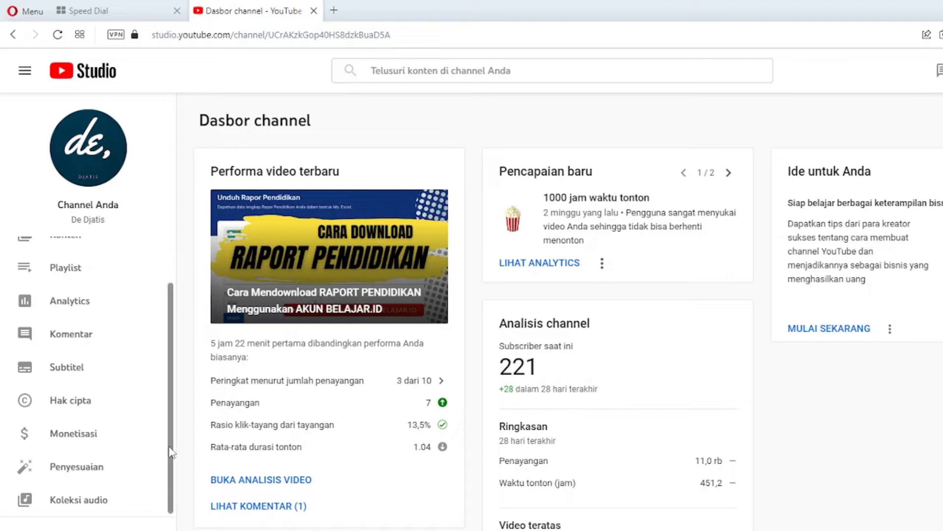
Switch the active account to the De Djatis channel
scroll(160, 446, up, 2)
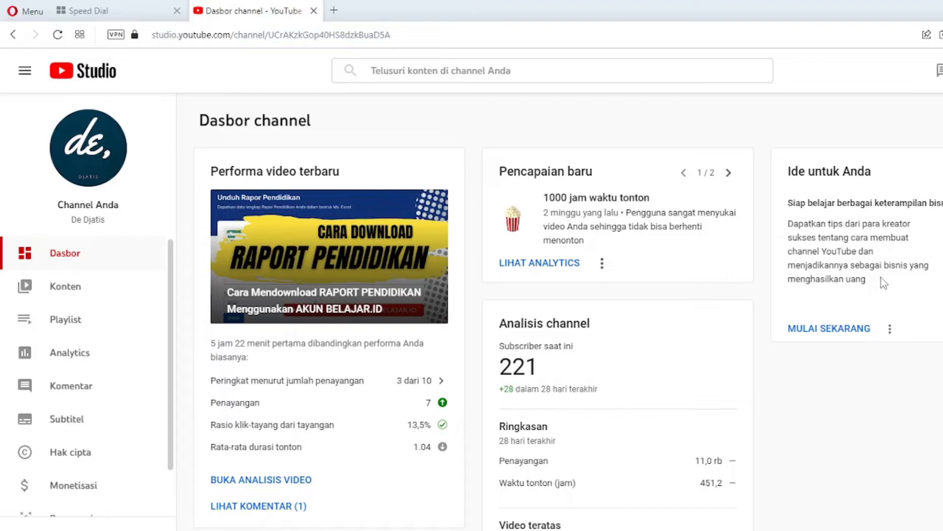
click(942, 70)
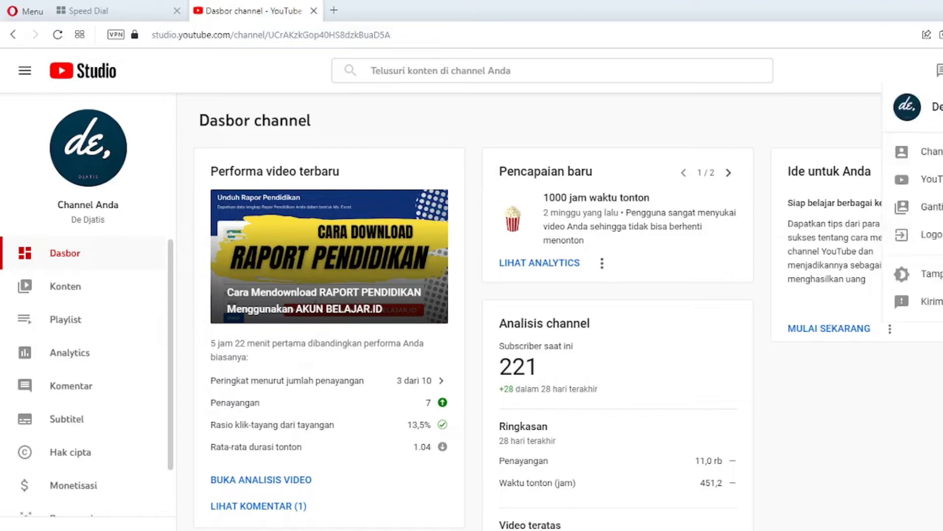
click(931, 207)
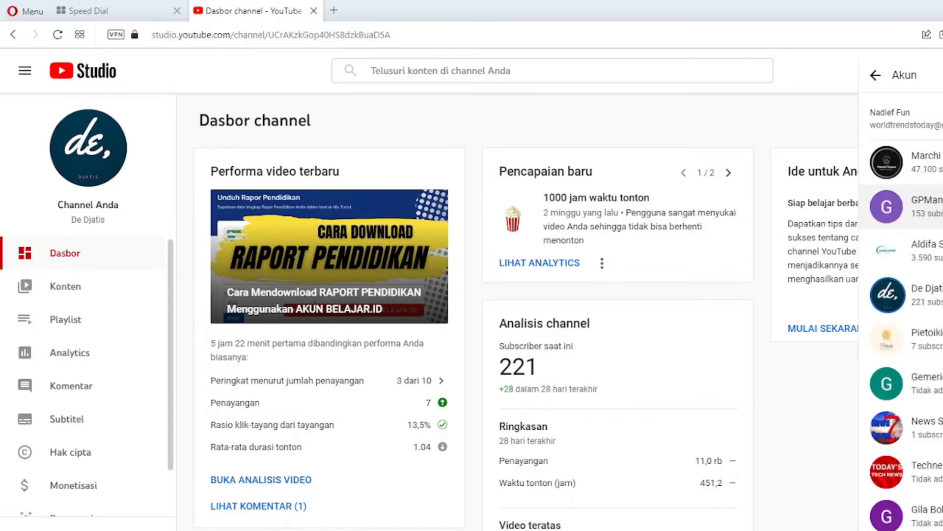
click(923, 295)
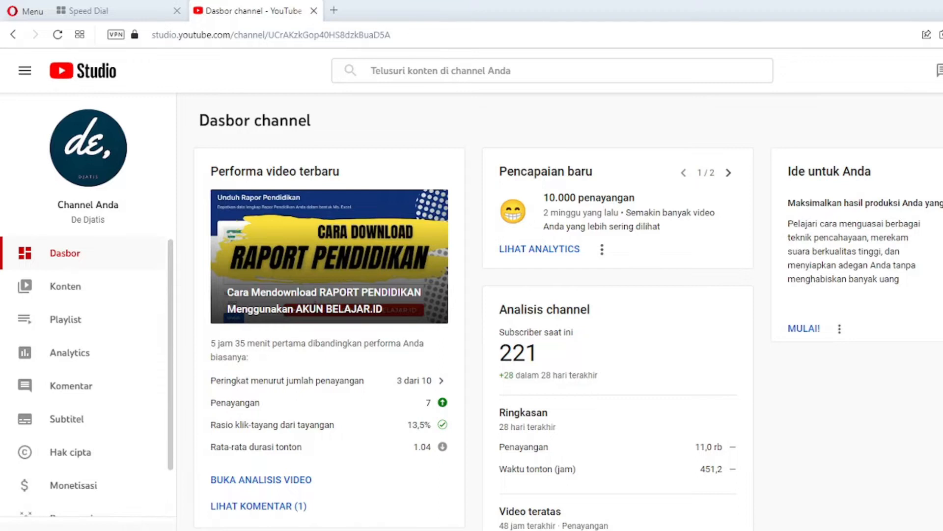
Open the channel's basic info settings and choose Indonesia as the country of residence
click(64, 529)
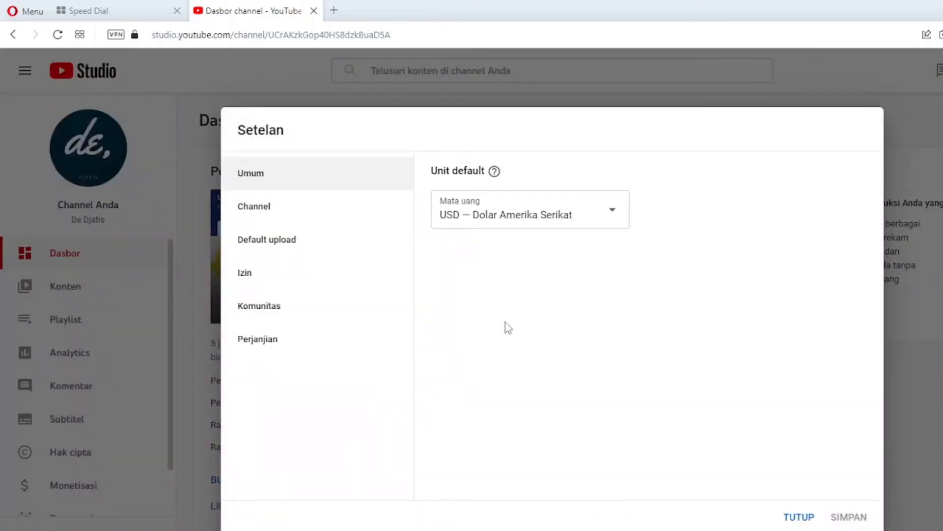
click(259, 209)
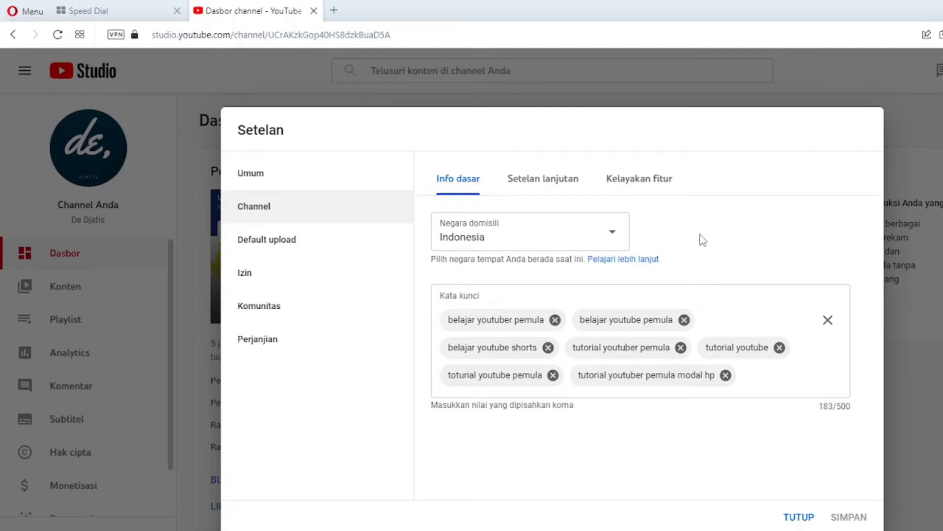
click(618, 239)
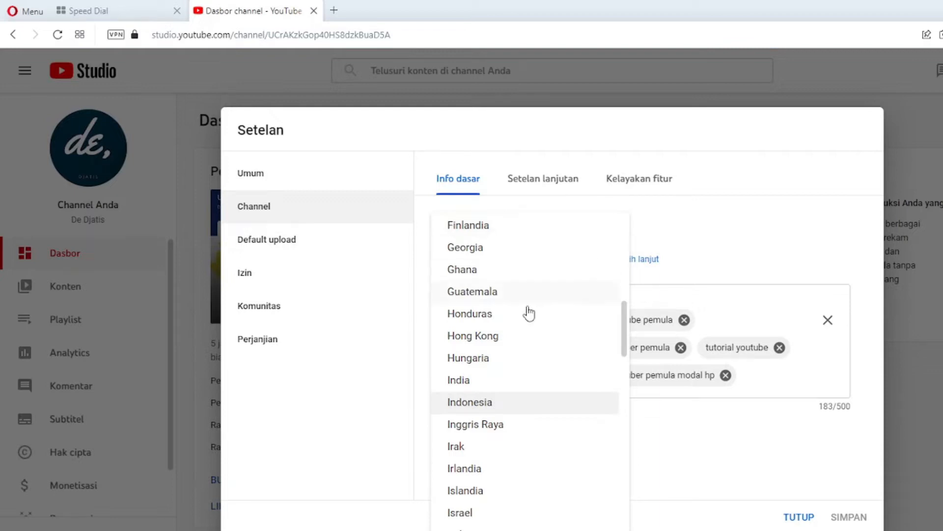
click(482, 408)
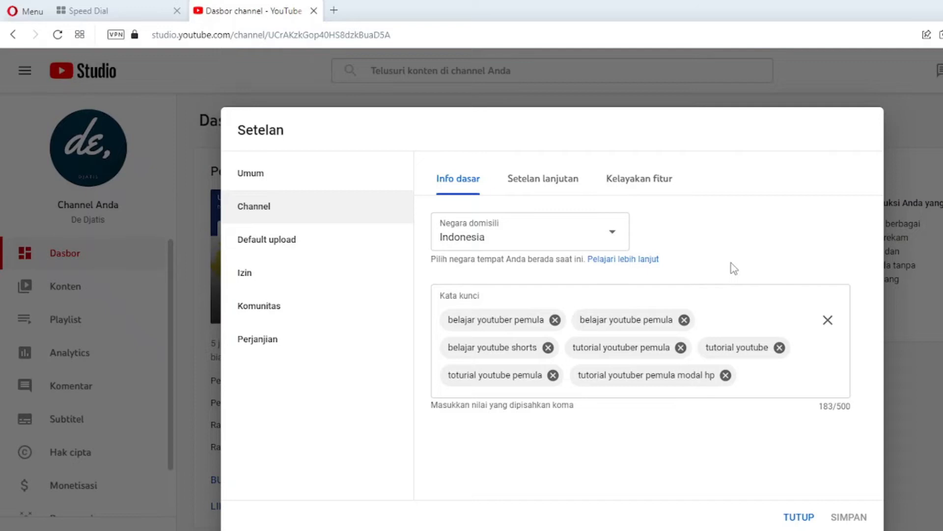
click(619, 242)
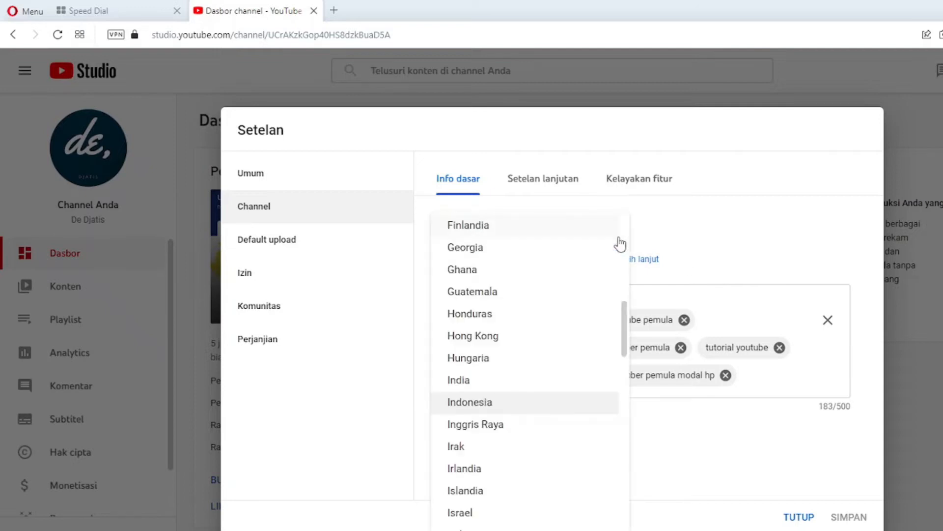
click(776, 242)
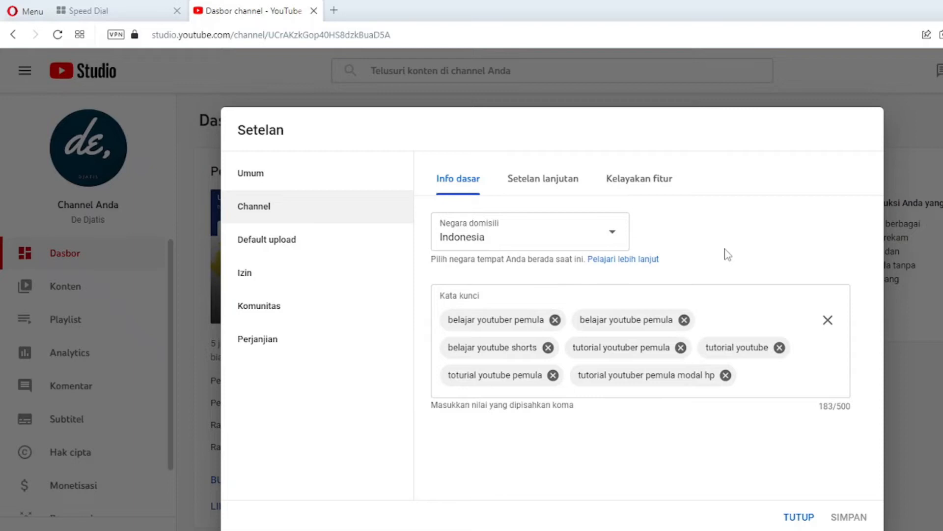
Copy the whole keyword list from the untitled Notepad file and paste it after the existing channel keywords
drag(487, 297, 437, 297)
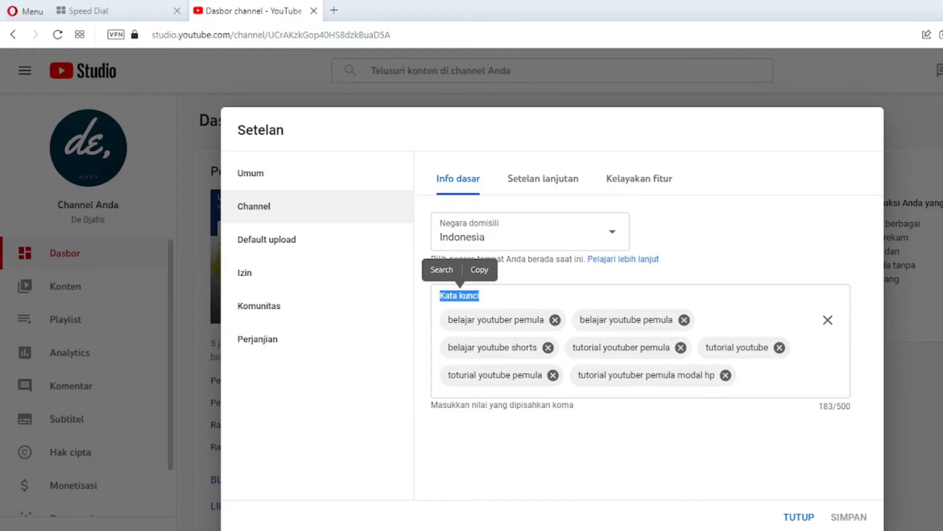
click(708, 530)
drag(628, 241, 275, 176)
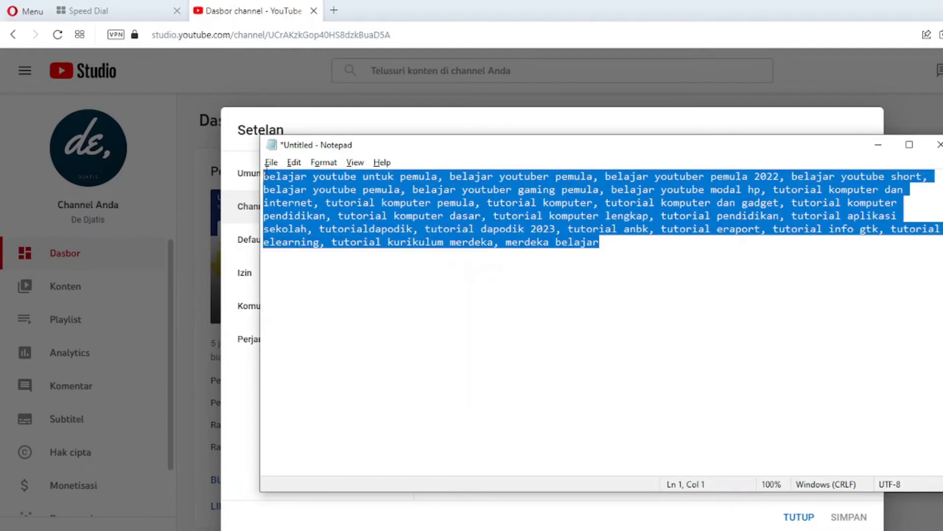
right_click(313, 181)
click(368, 226)
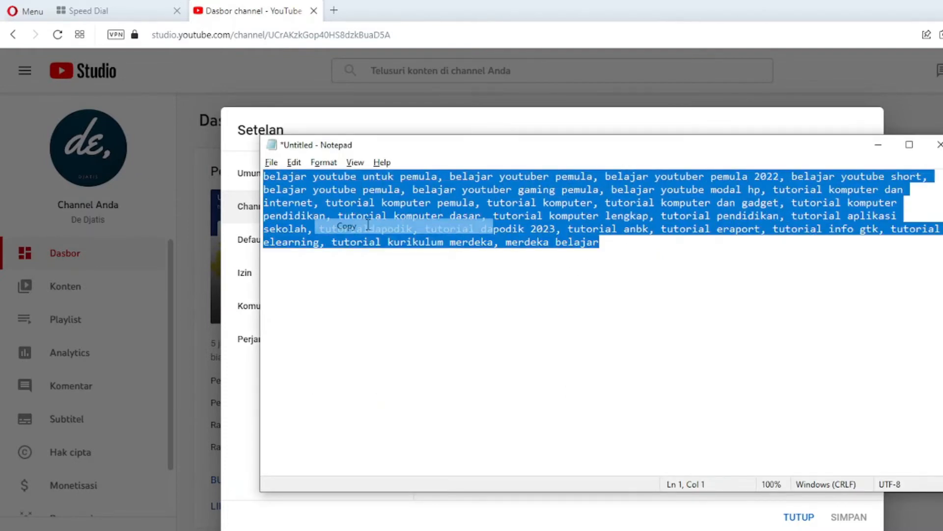
click(551, 120)
click(765, 378)
right_click(768, 381)
click(810, 264)
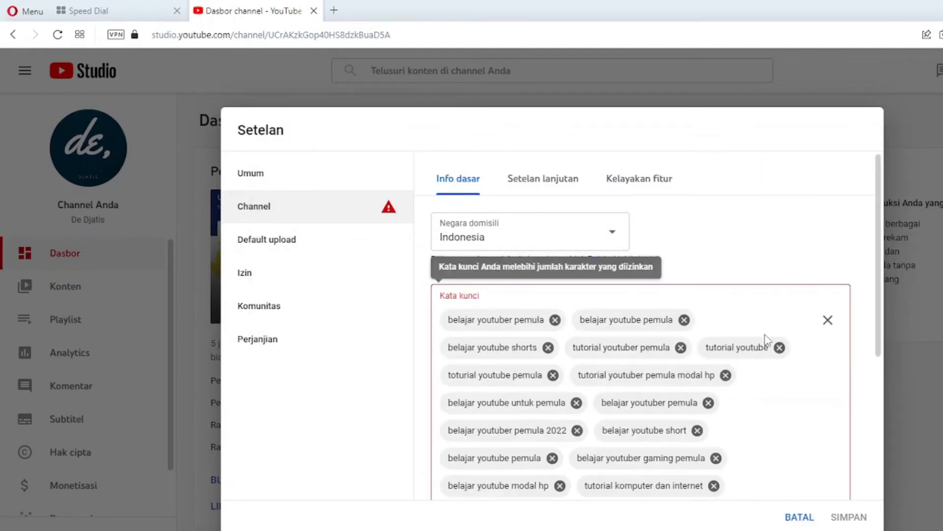
Trim the channel keywords to within 500 characters, removing extras such as tutorial anbk, tutorial eraport, tutorial elearning and merdeka belajar, and review the remaining list
scroll(828, 388, down, 5)
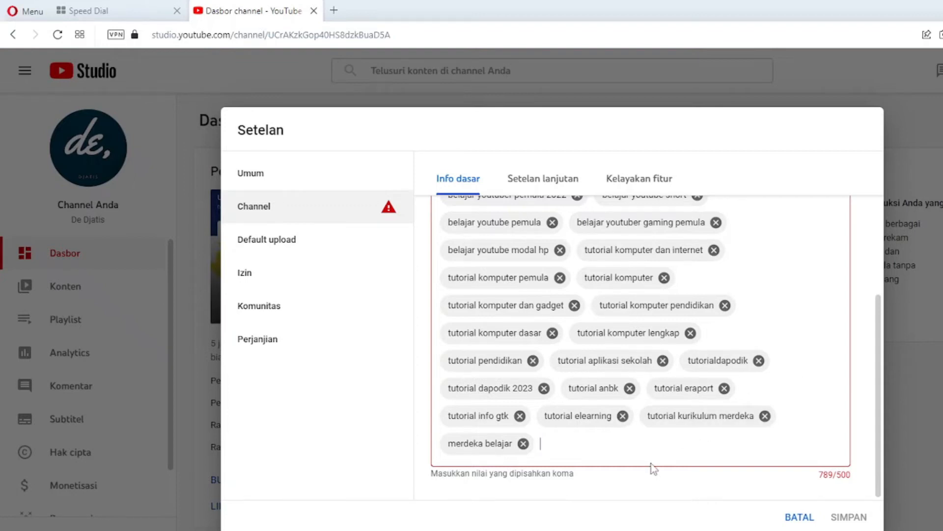
scroll(753, 451, up, 5)
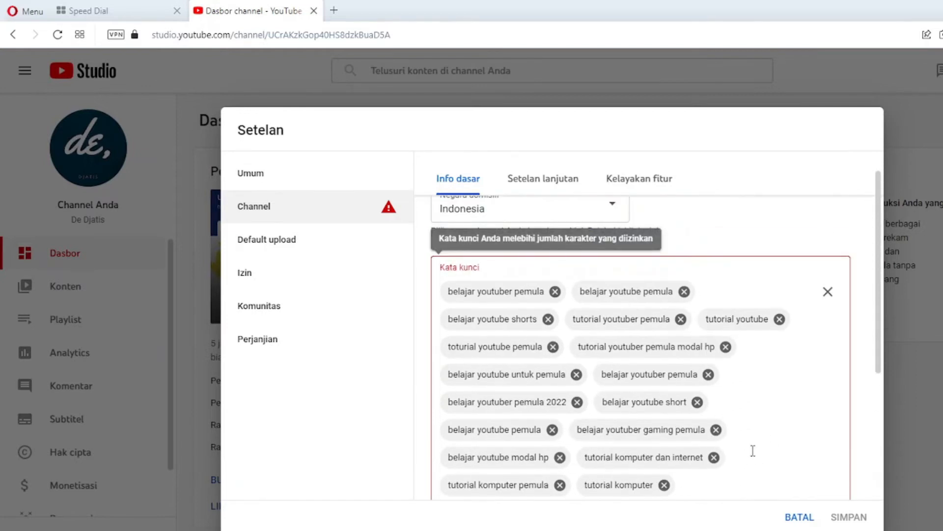
scroll(753, 451, down, 5)
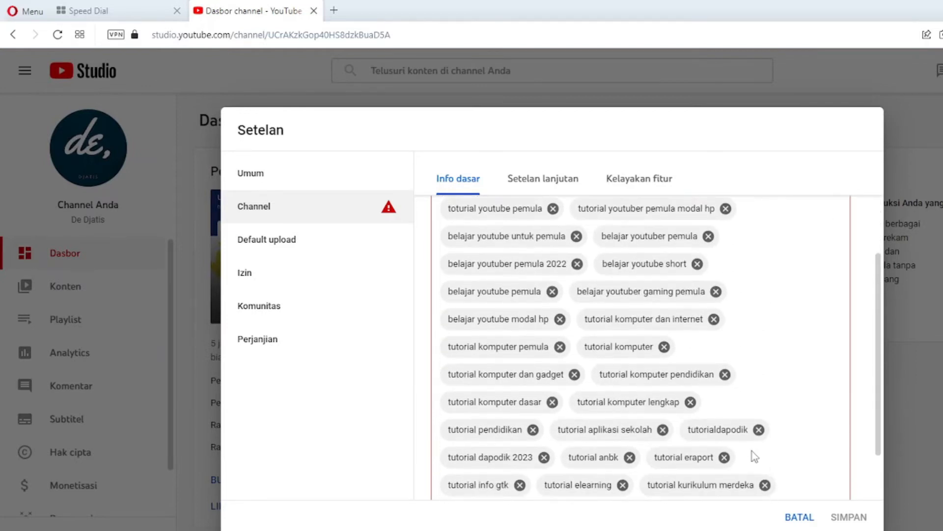
scroll(753, 451, up, 2)
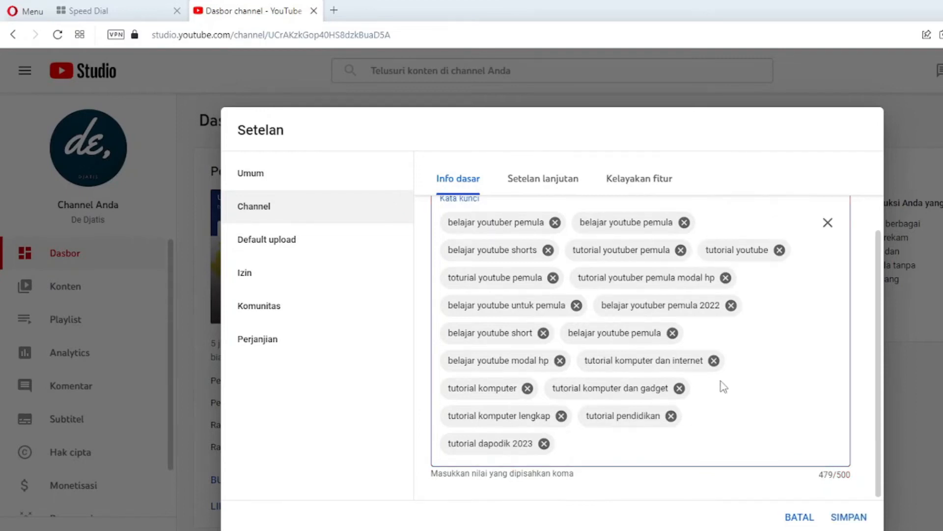
scroll(720, 385, up, 2)
scroll(722, 388, down, 2)
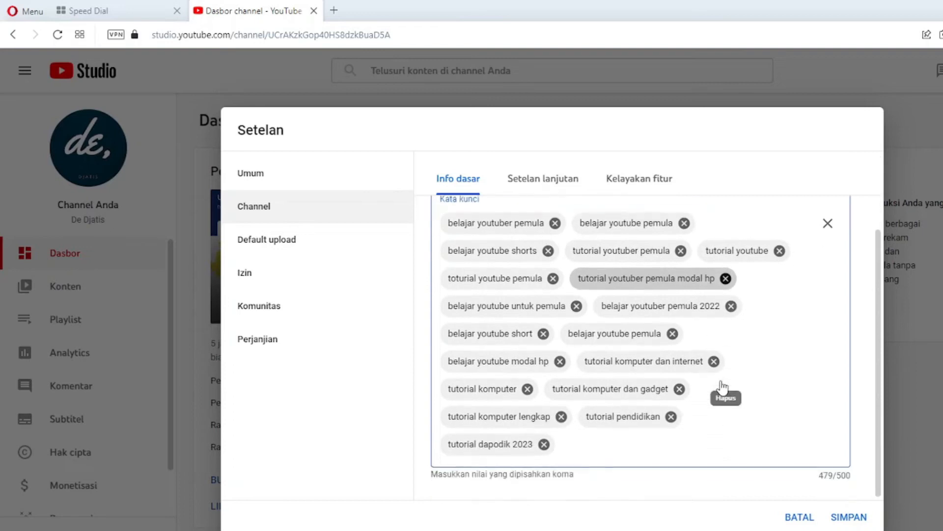
scroll(724, 382, up, 2)
scroll(725, 383, down, 2)
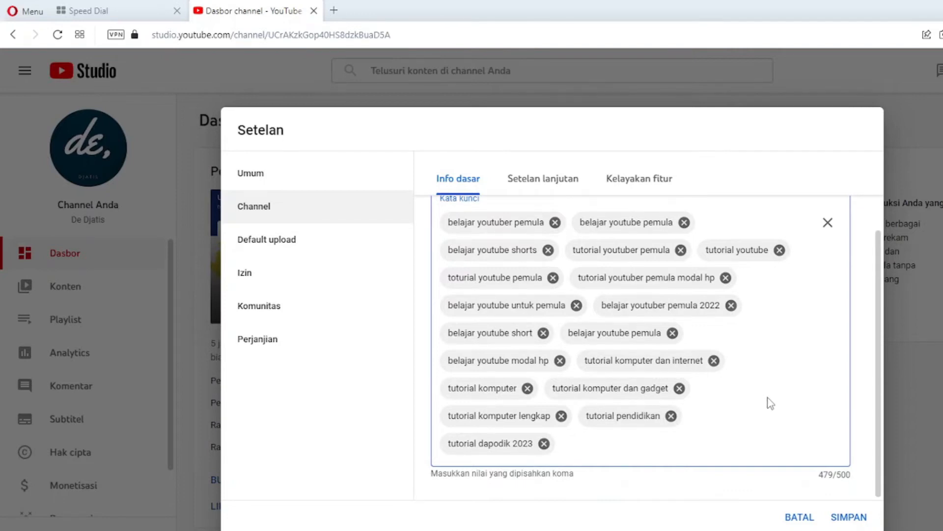
scroll(769, 407, up, 2)
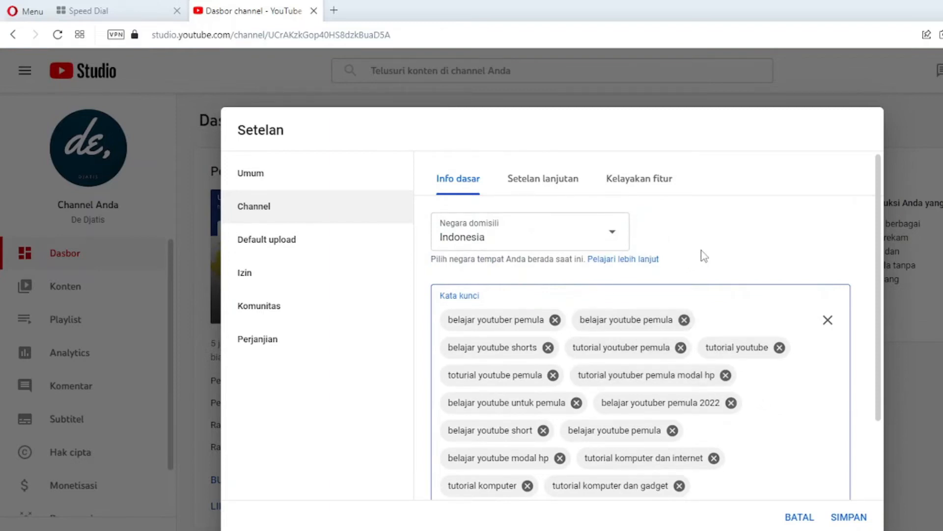
scroll(735, 297, down, 2)
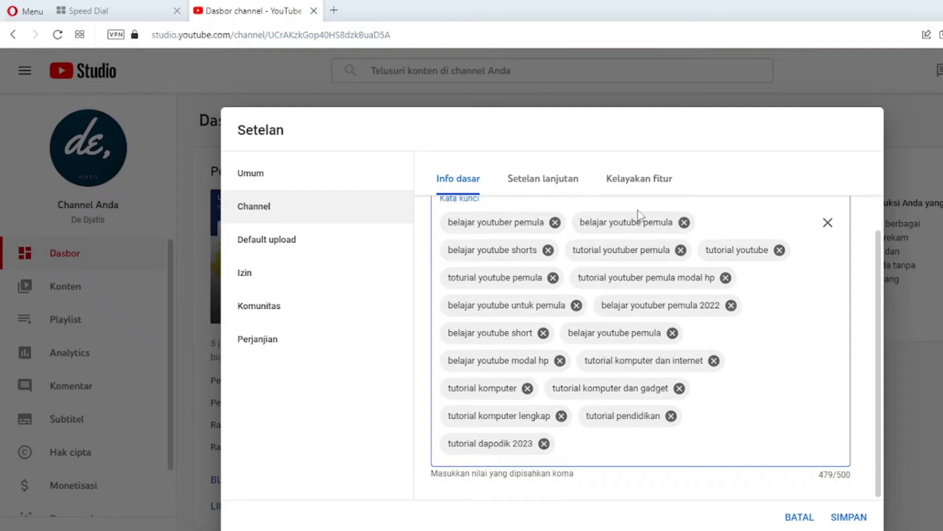
In the advanced channel settings, set the channel's audience to not made for kids
click(547, 181)
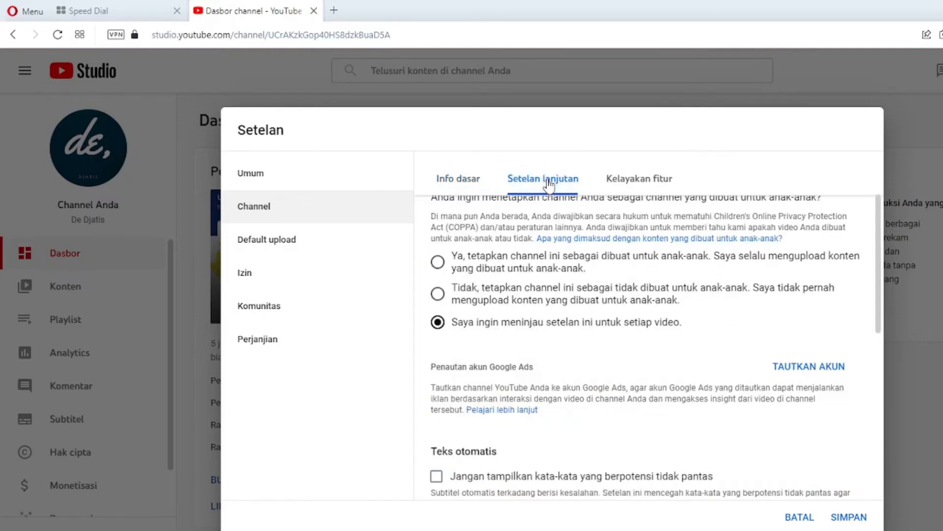
scroll(678, 312, up, 3)
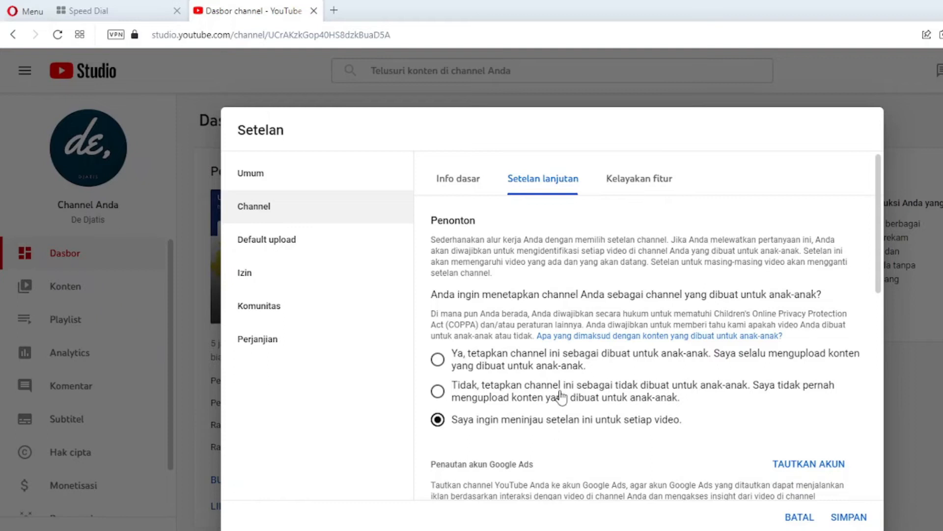
click(438, 394)
Enable hiding potentially inappropriate words in automatic captions and showing the channel's subscriber count
scroll(639, 413, down, 3)
scroll(648, 409, down, 3)
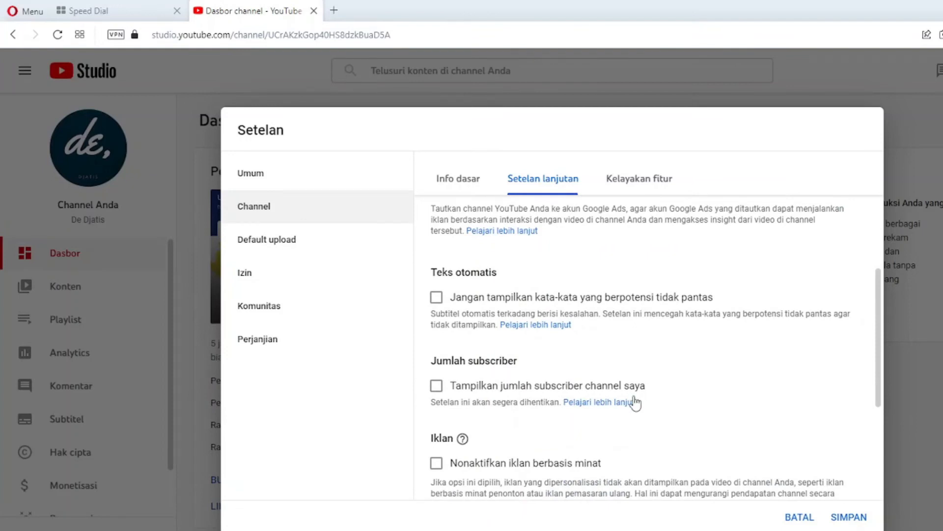
click(445, 300)
click(437, 391)
scroll(700, 406, down, 4)
scroll(707, 406, down, 1)
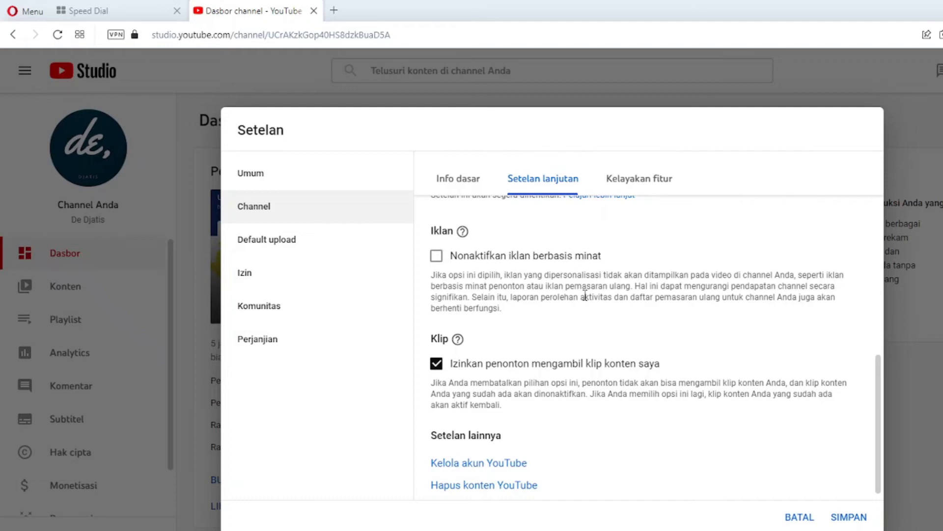
Examine the channel's feature eligibility details for the default features and those requiring phone verification
click(641, 181)
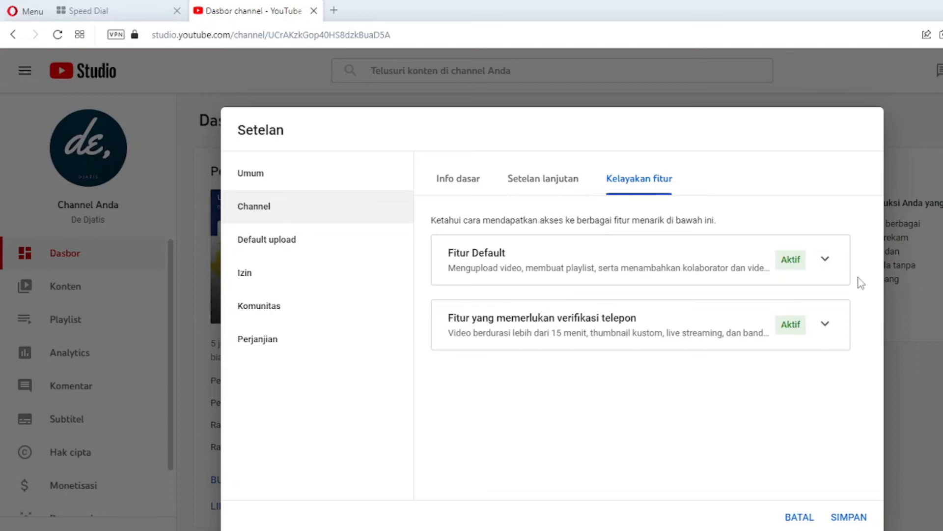
click(827, 263)
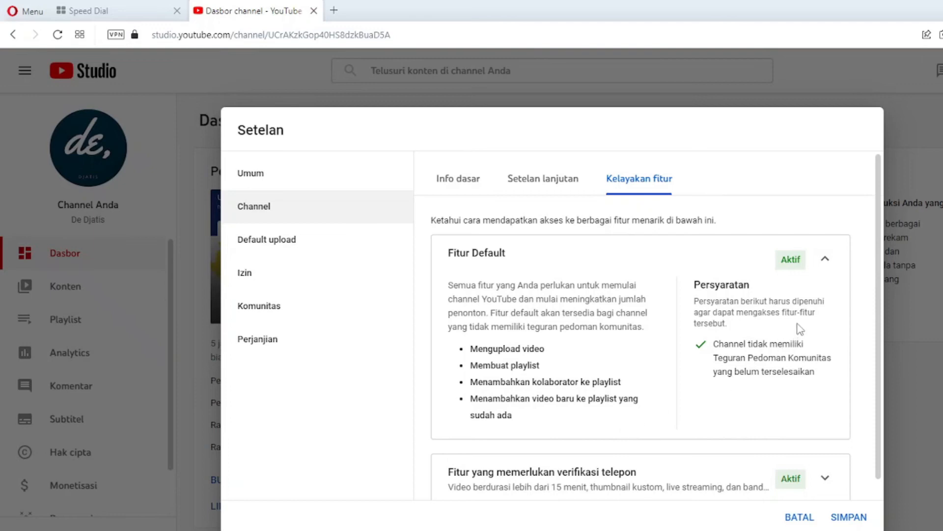
click(827, 261)
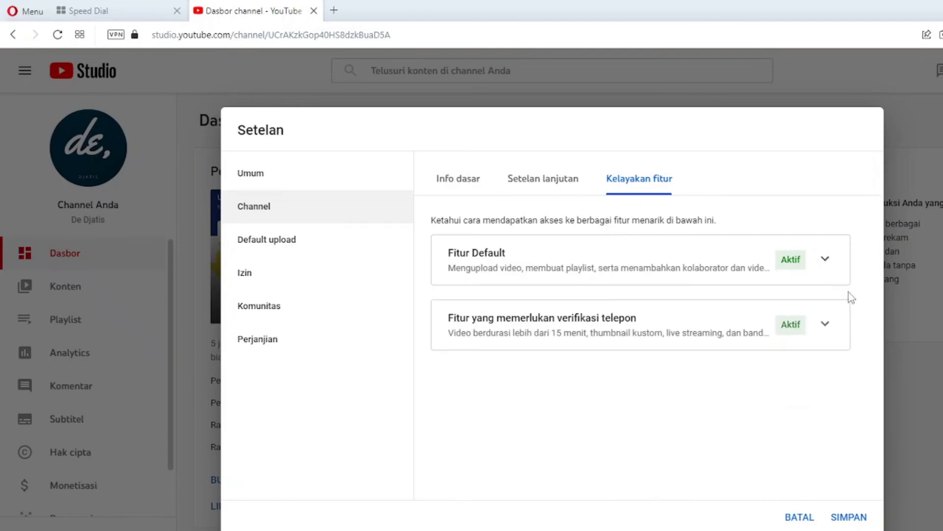
click(828, 329)
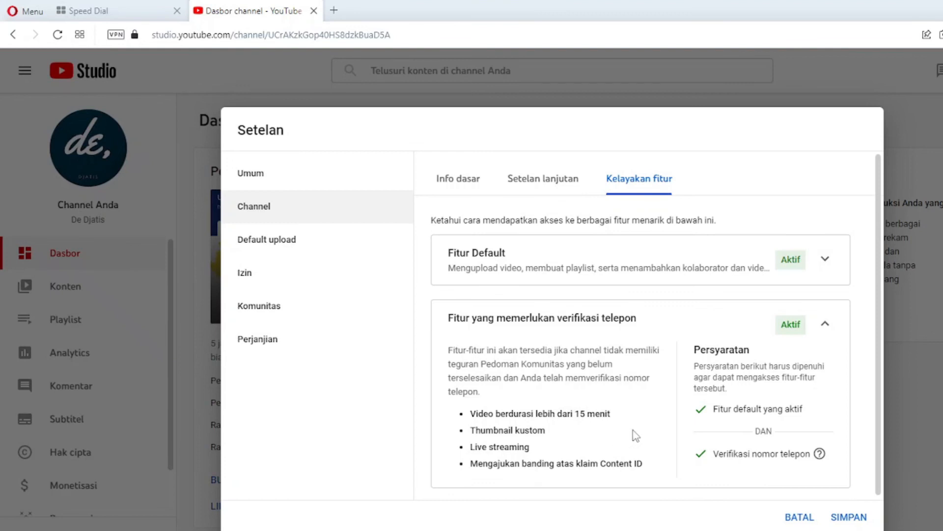
scroll(634, 434, down, 1)
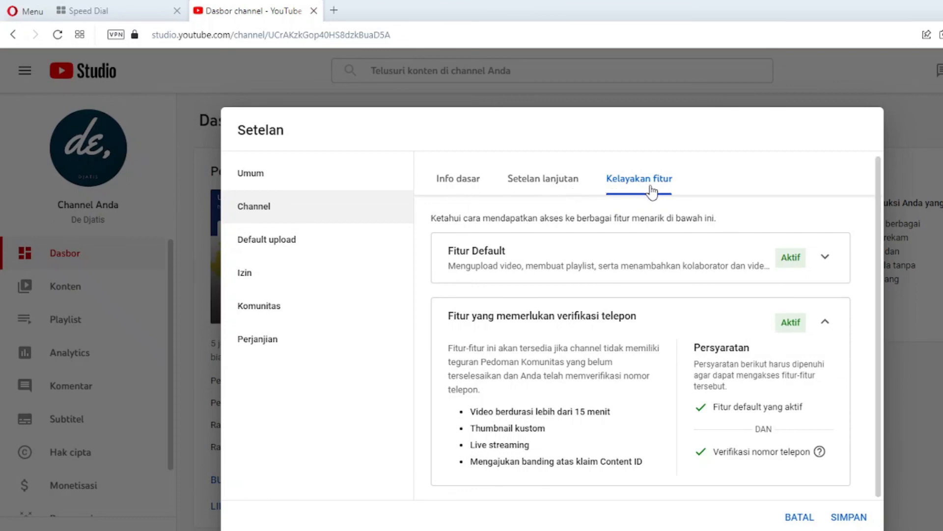
Recheck the advanced and basic channel settings, and save the changes
click(546, 185)
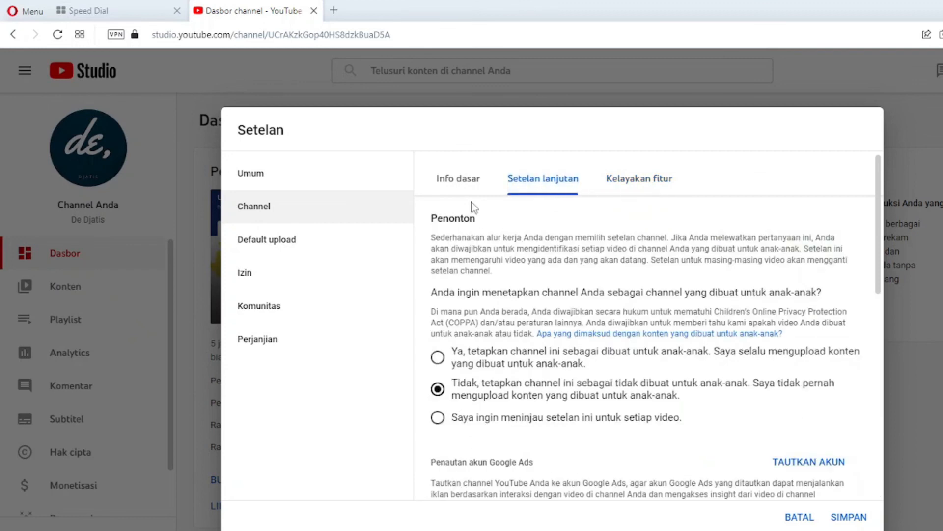
click(467, 189)
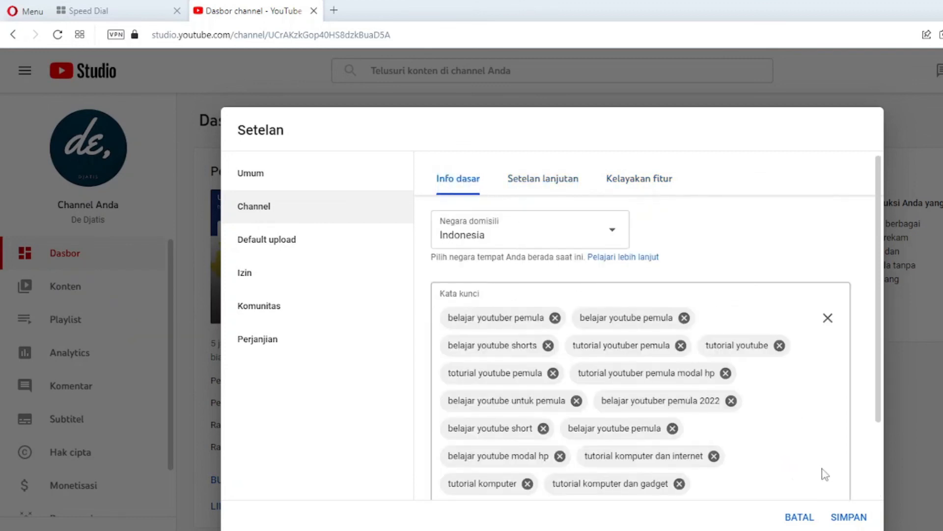
click(864, 517)
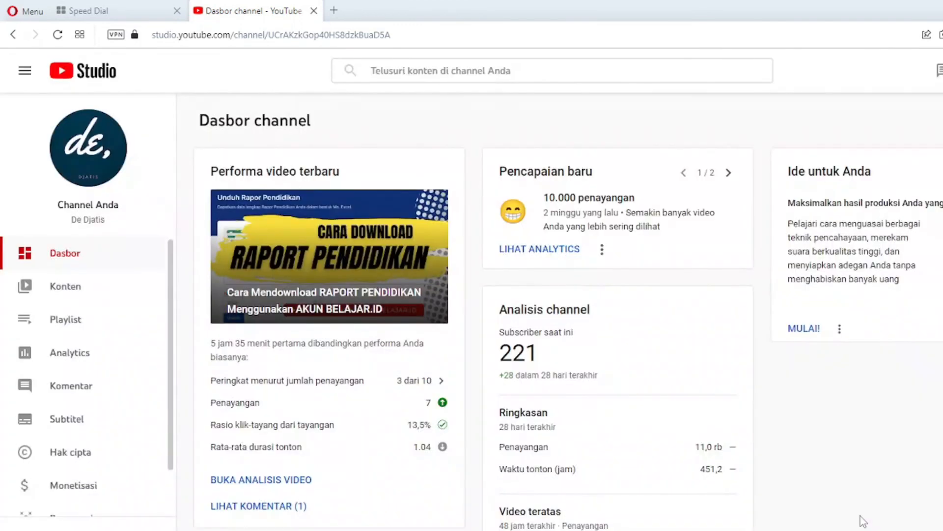